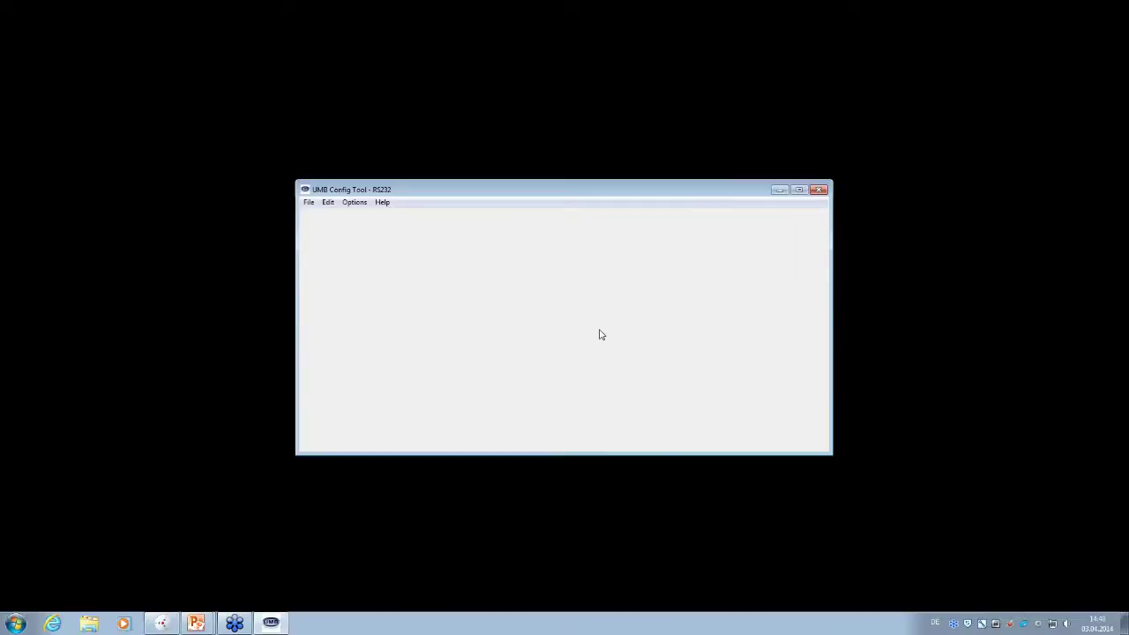
- Add a sensor of type IRS31Pro-UMB with ID 1 to the station's selected sensors
left_click(328, 203)
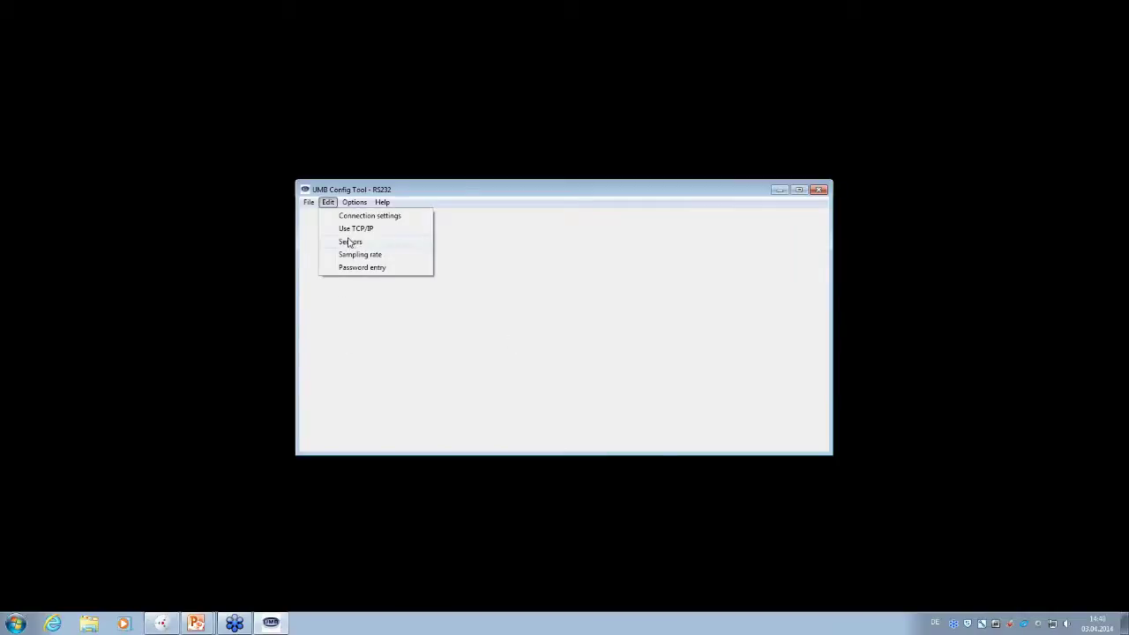
left_click(351, 241)
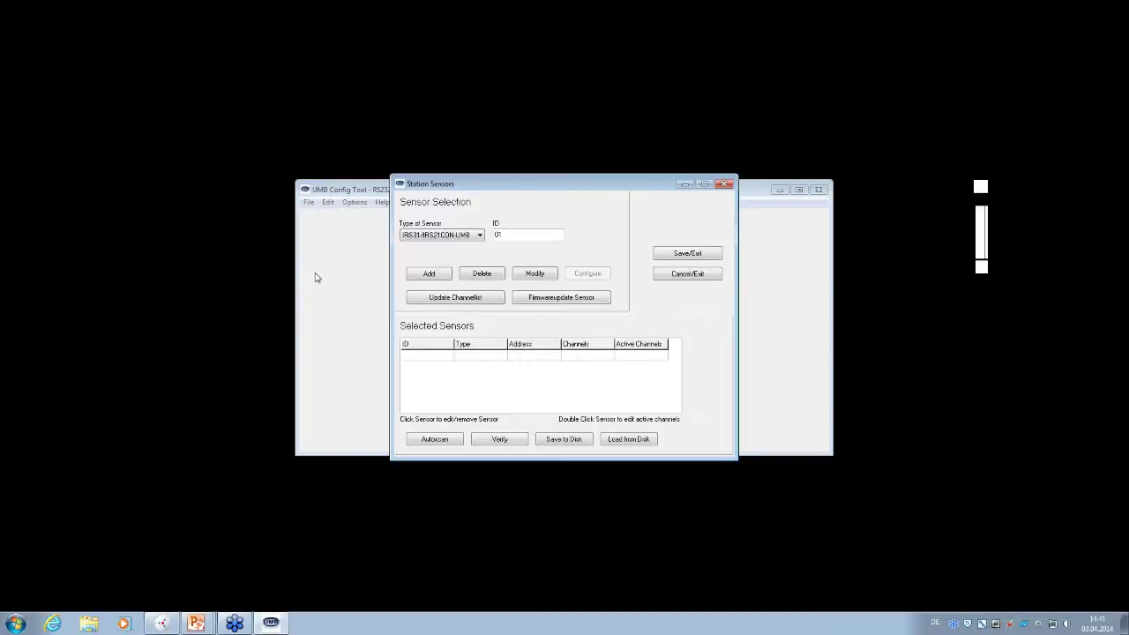
left_click(479, 235)
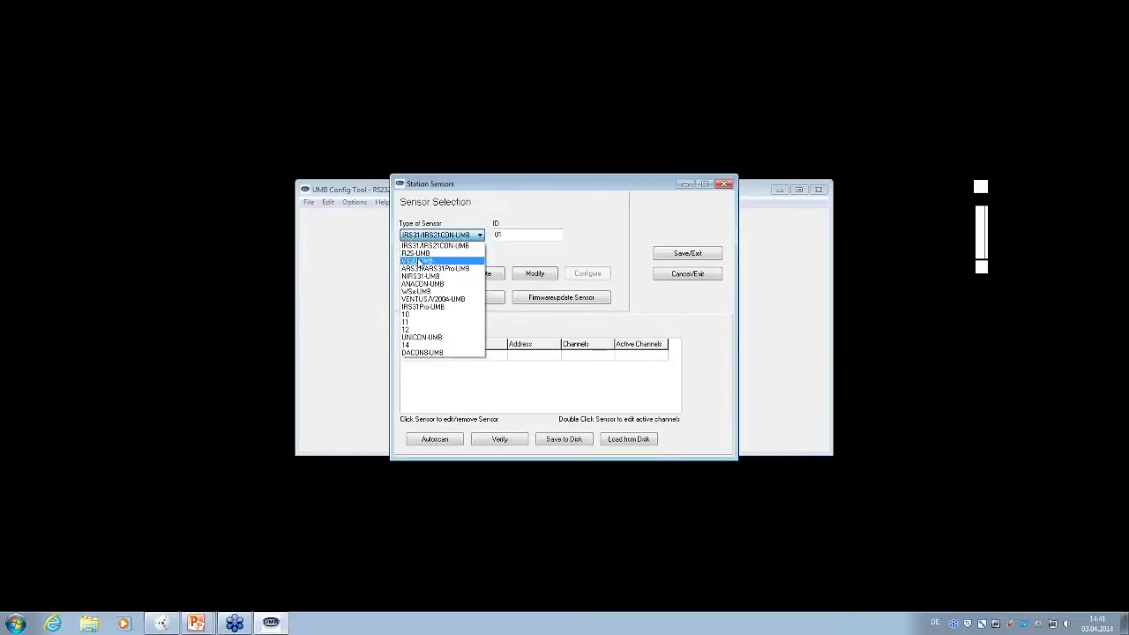
left_click(413, 307)
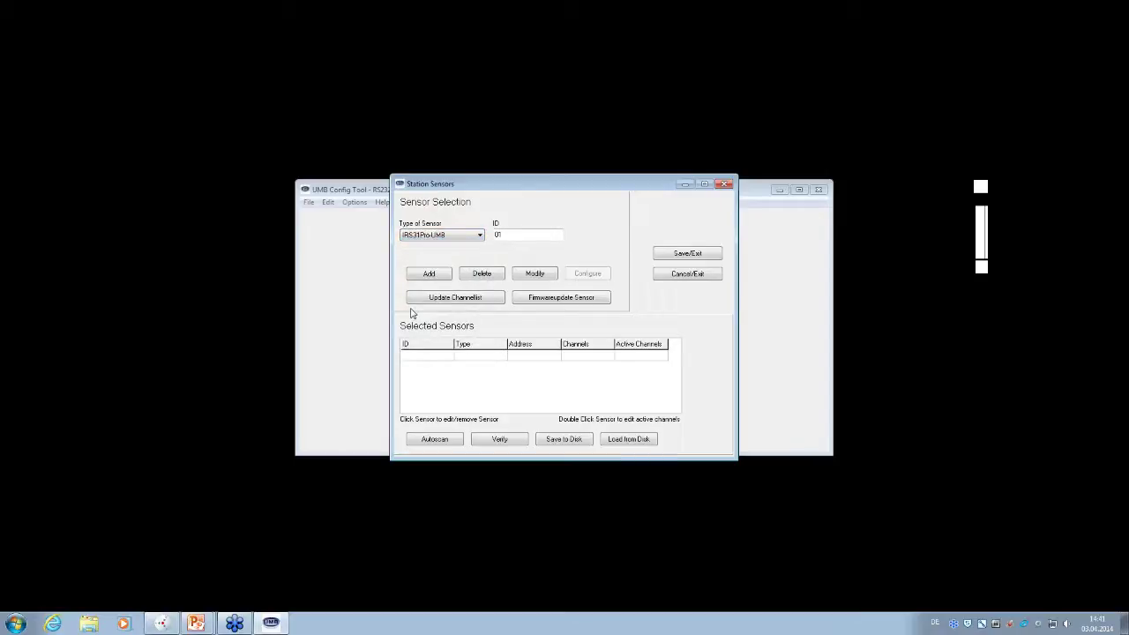
left_click(429, 273)
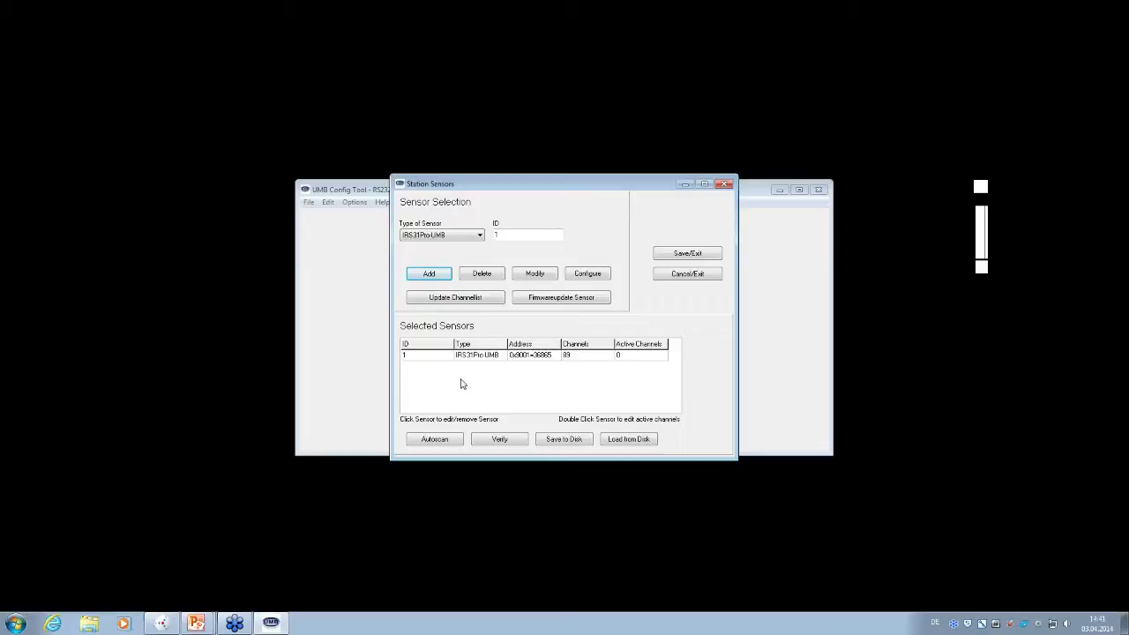
- Open the configuration of the added IRS31Pro-UMB sensor and load its profile from the sensor over COM1
left_click(435, 355)
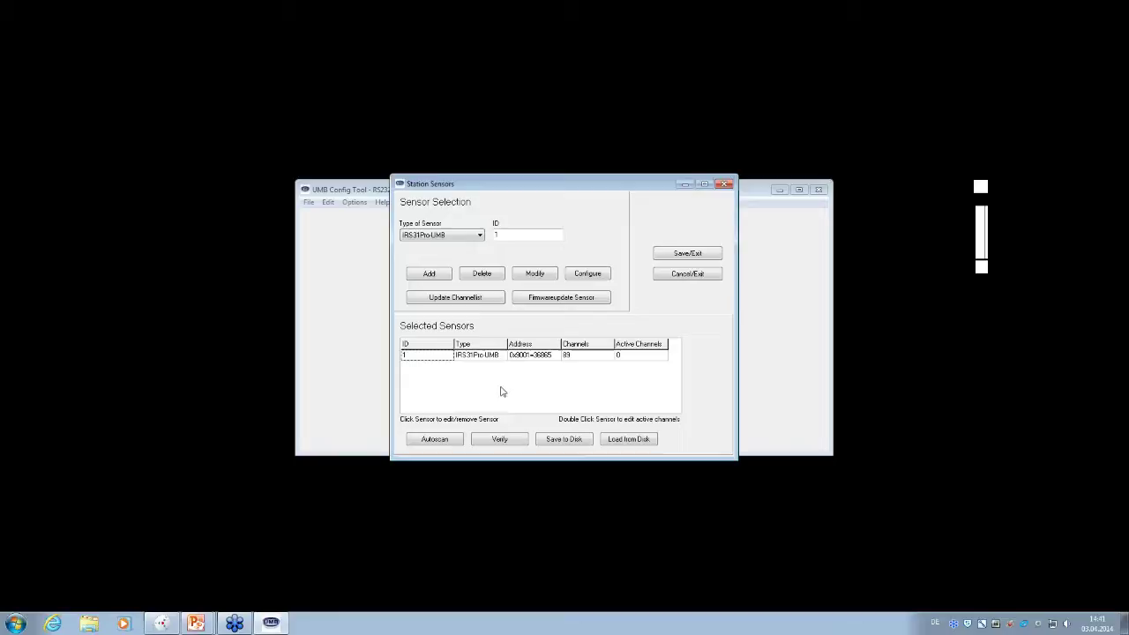
left_click(590, 277)
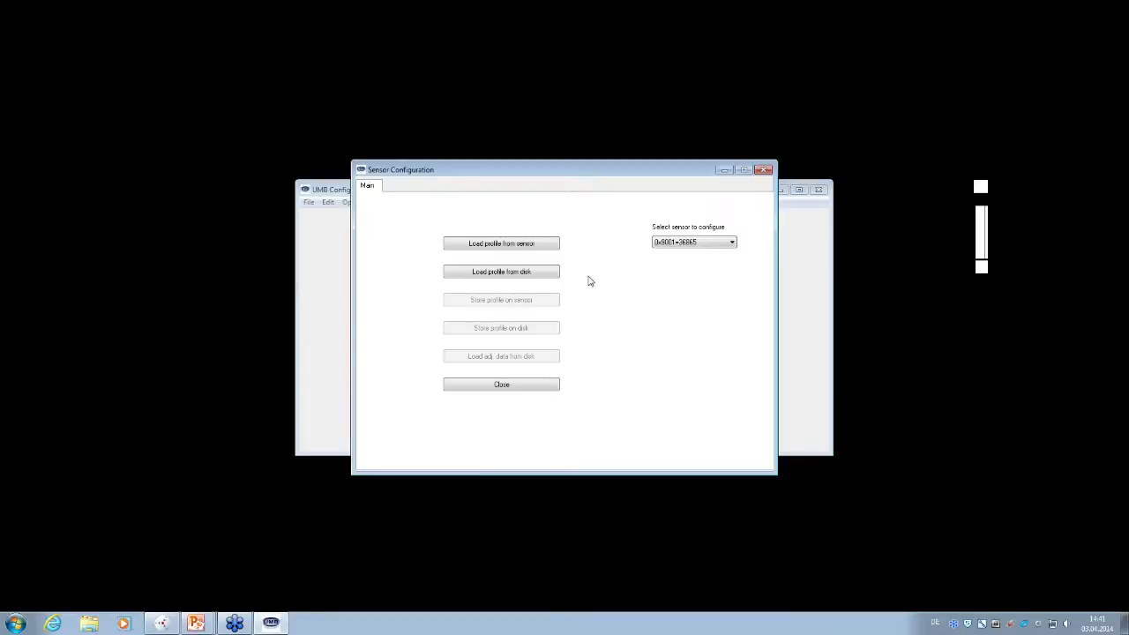
left_click(491, 246)
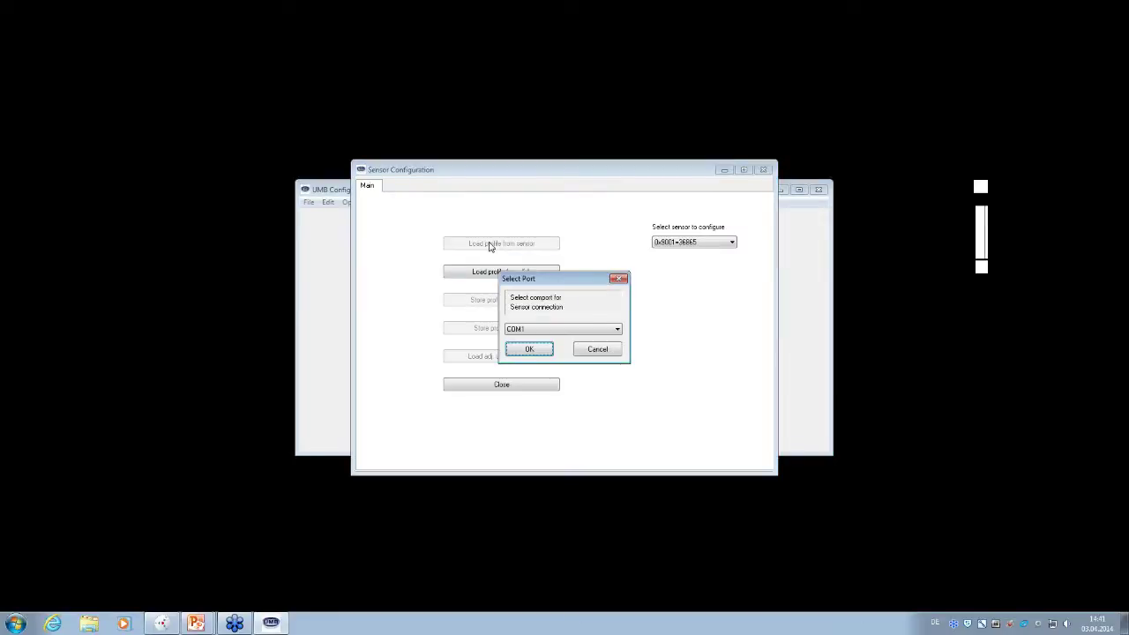
left_click(533, 348)
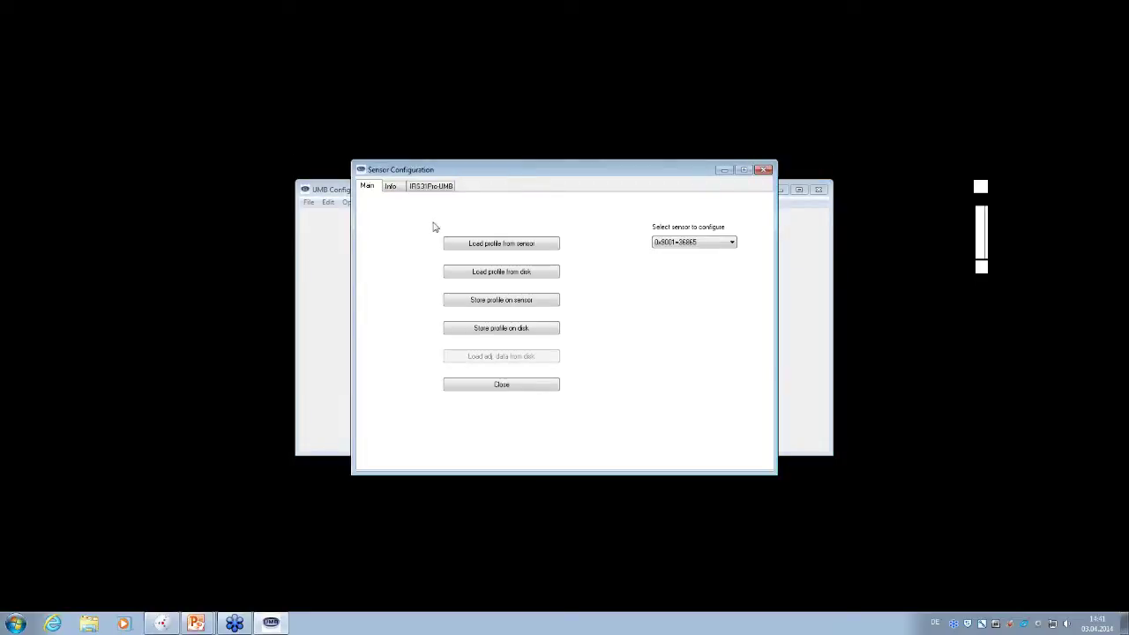
- Examine the sensor's device information and communication properties, checking the protocol choices and selecting UMB-Binary
left_click(390, 186)
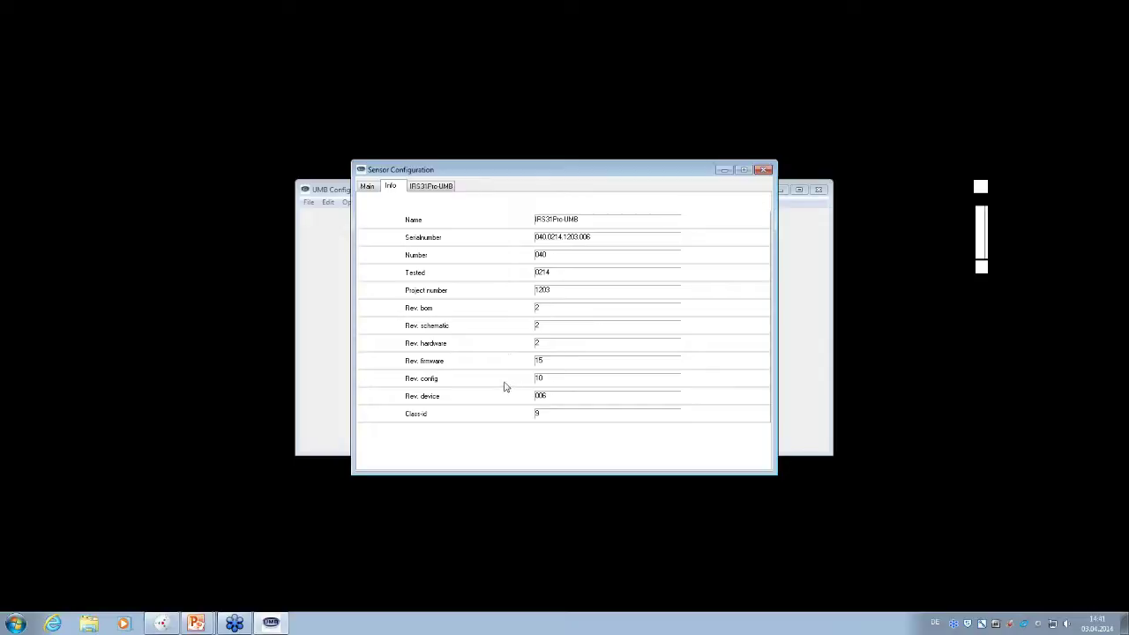
left_click(433, 189)
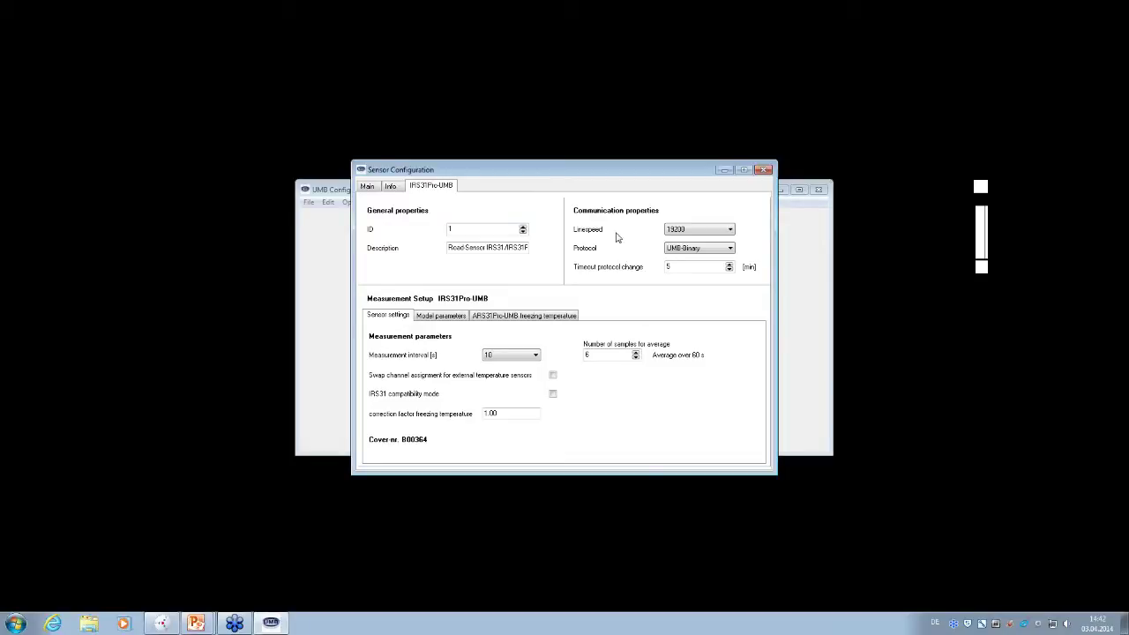
left_click(730, 248)
left_click(731, 249)
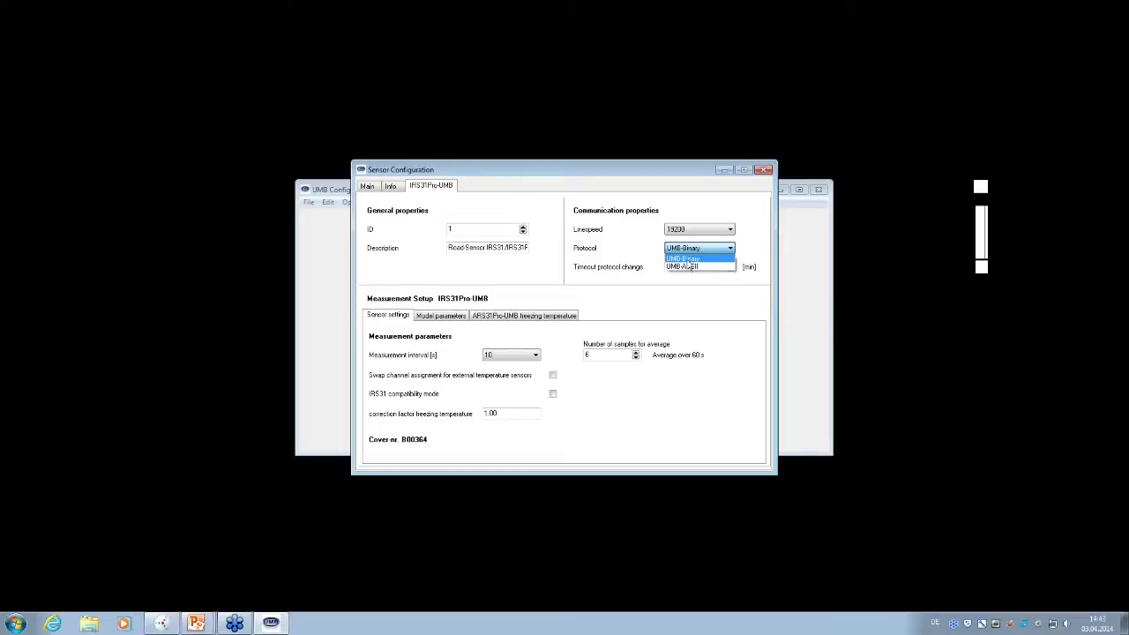
left_click(688, 260)
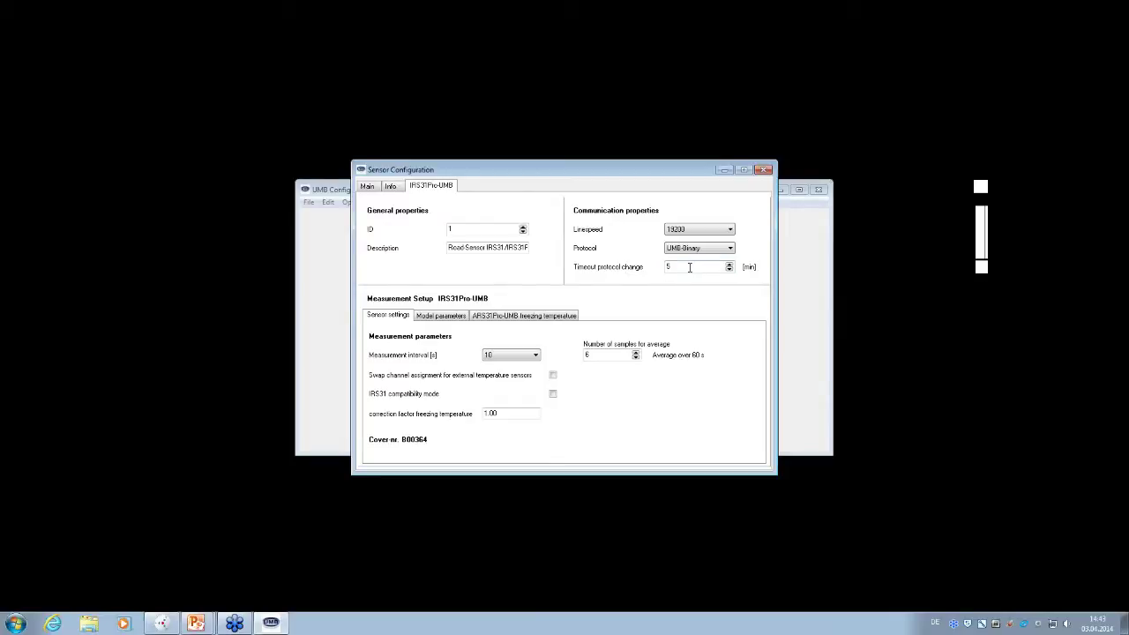
left_click(683, 267)
- Check the available measurement intervals in the sensor settings and select 10 s
double_click(535, 356)
left_click(536, 356)
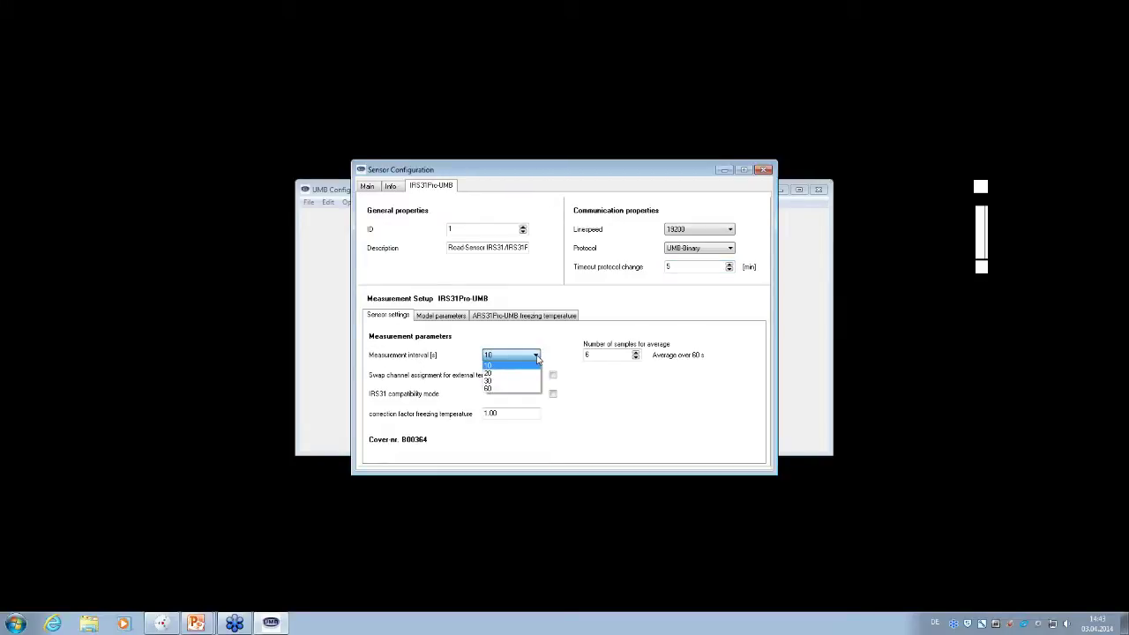
left_click(535, 356)
left_click(535, 356)
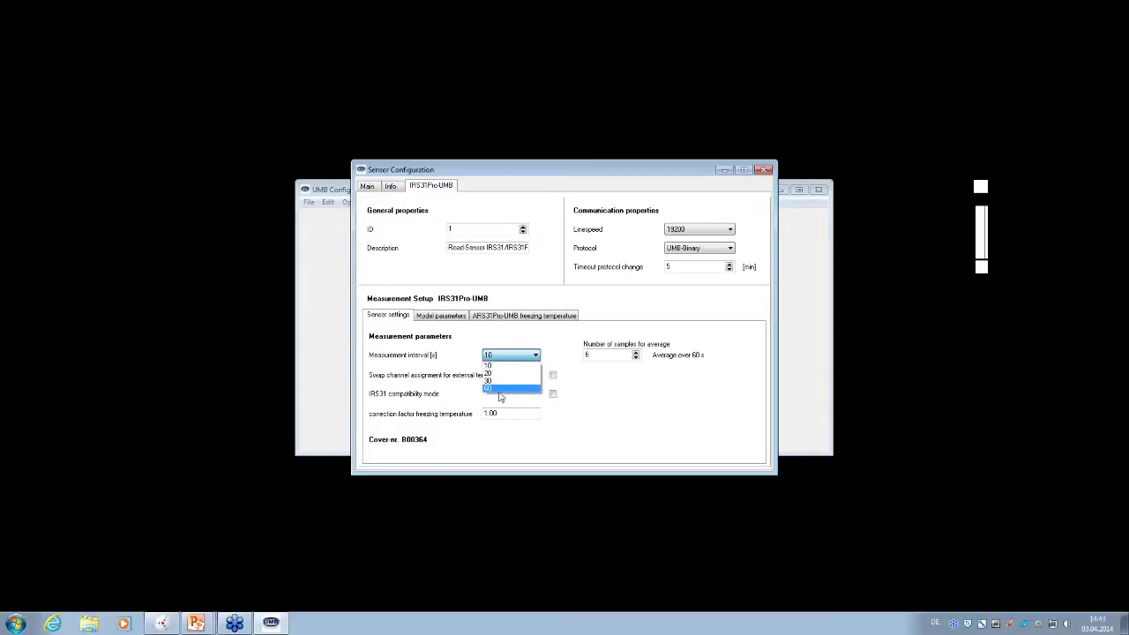
left_click(519, 364)
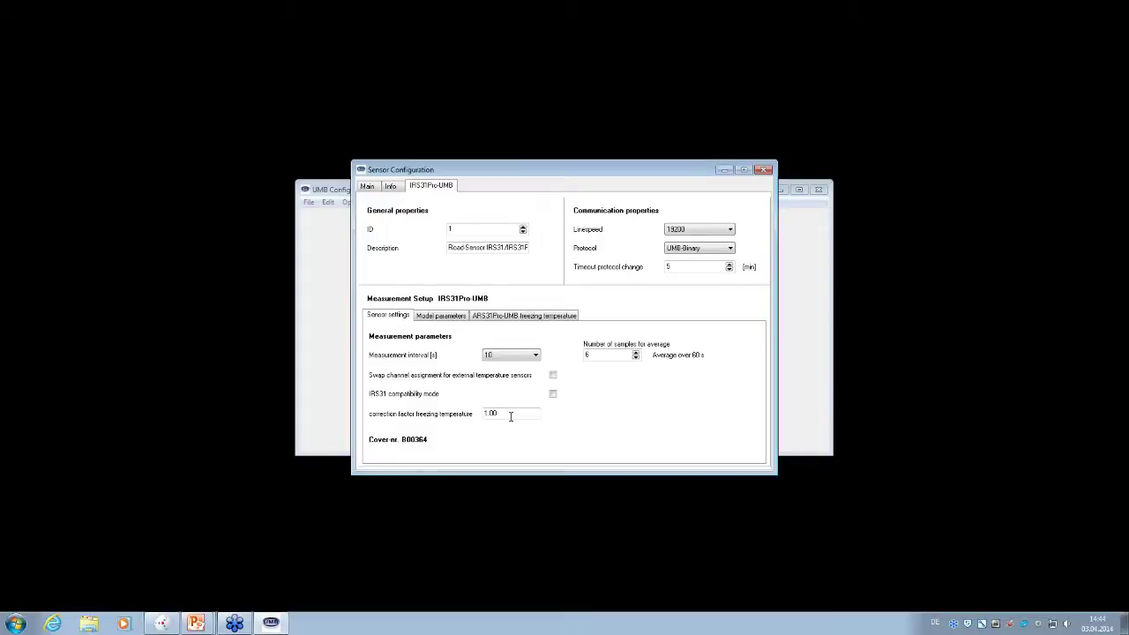
- Examine the model parameters, including the limit for critical road states, and the ARS31Pro-UMB freezing temperature settings
left_click(433, 320)
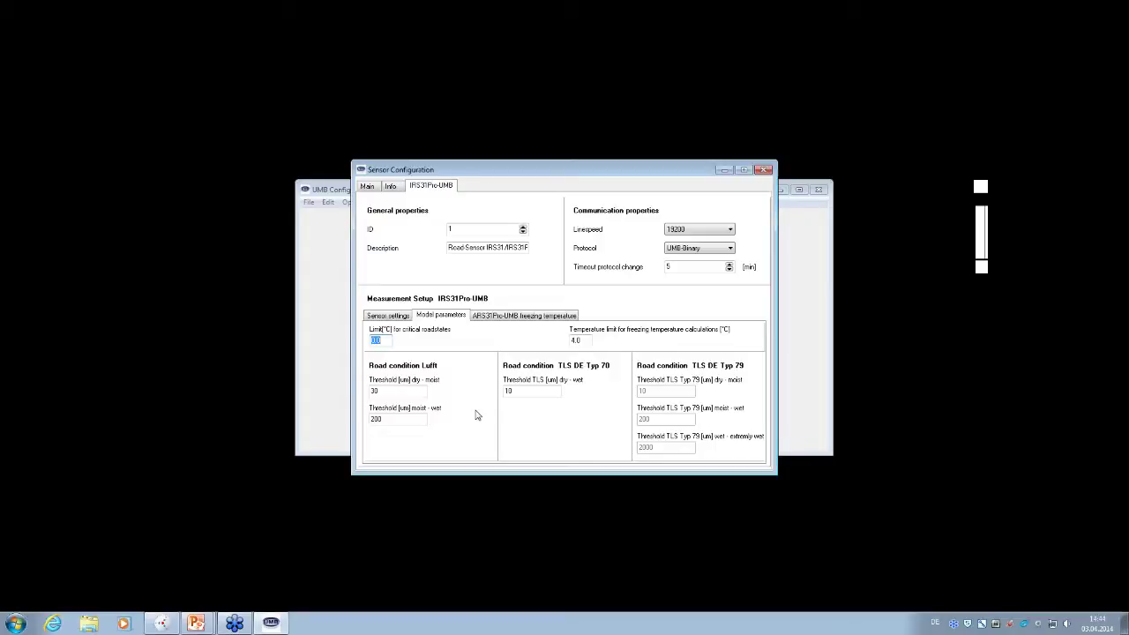
left_click(382, 341)
left_click(383, 340)
left_click(508, 319)
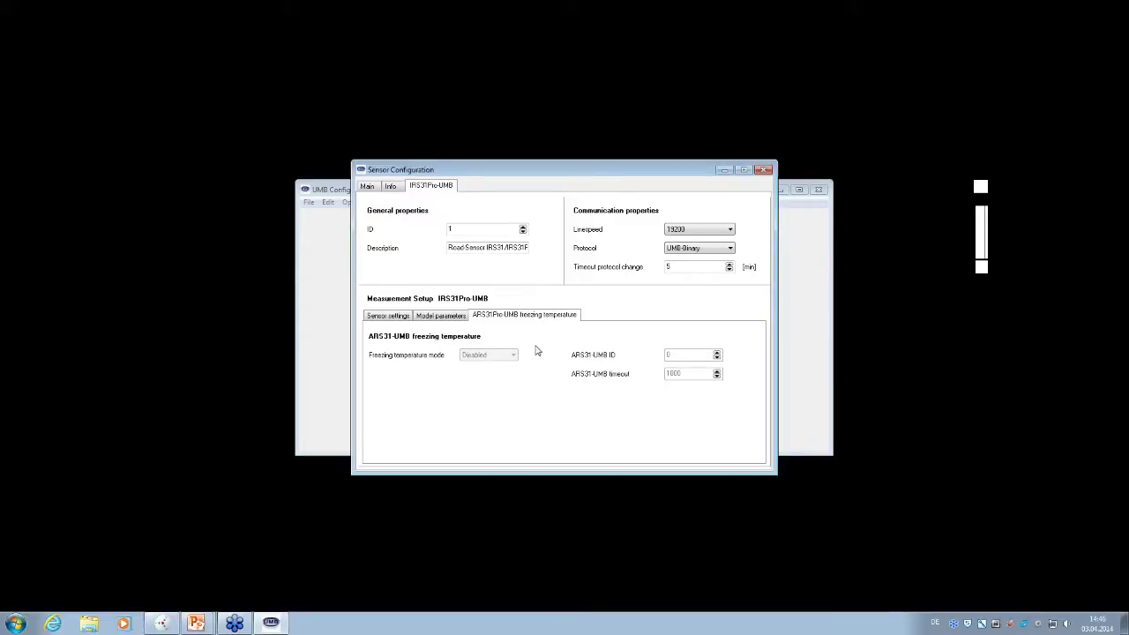
- Close the sensor configuration, exit the station sensors without saving, and switch back to the IRS31Pro-UMB Configuration slide in PowerPoint
left_click(765, 170)
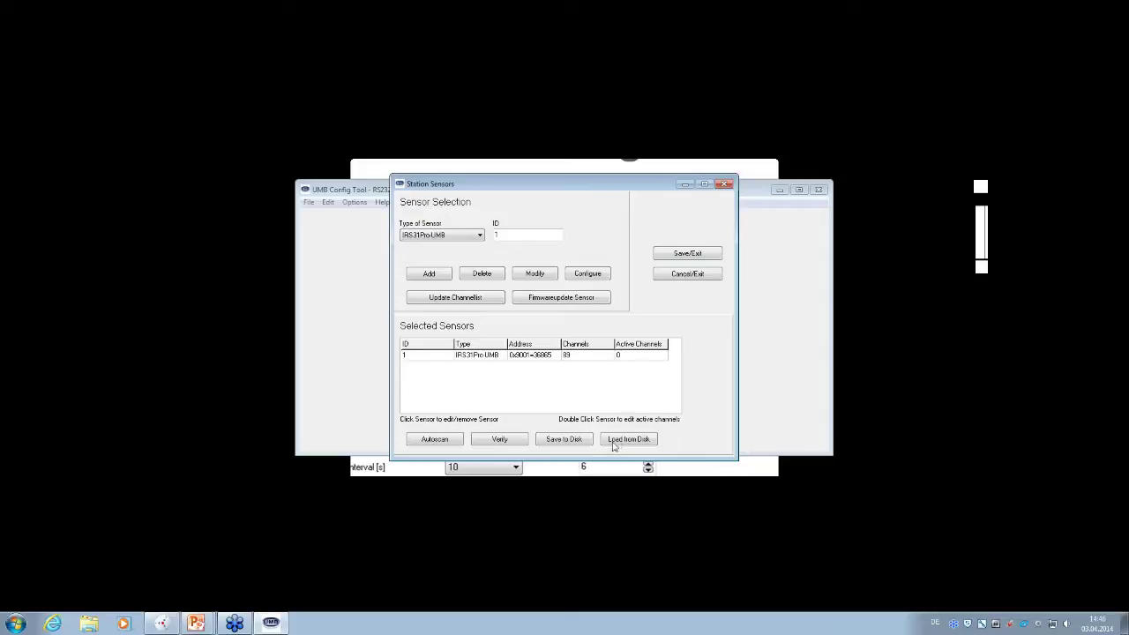
left_click(688, 274)
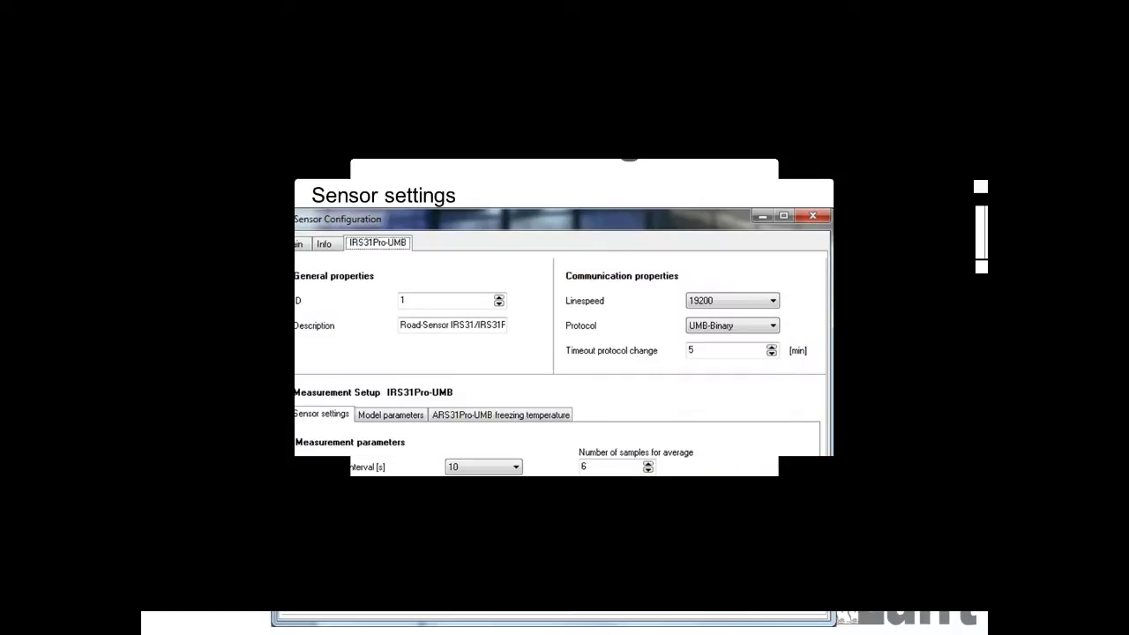
key("alt+Tab")
key("alt+Tab")
key("alt+Tab")
key("alt+Tab")
key("alt+Tab")
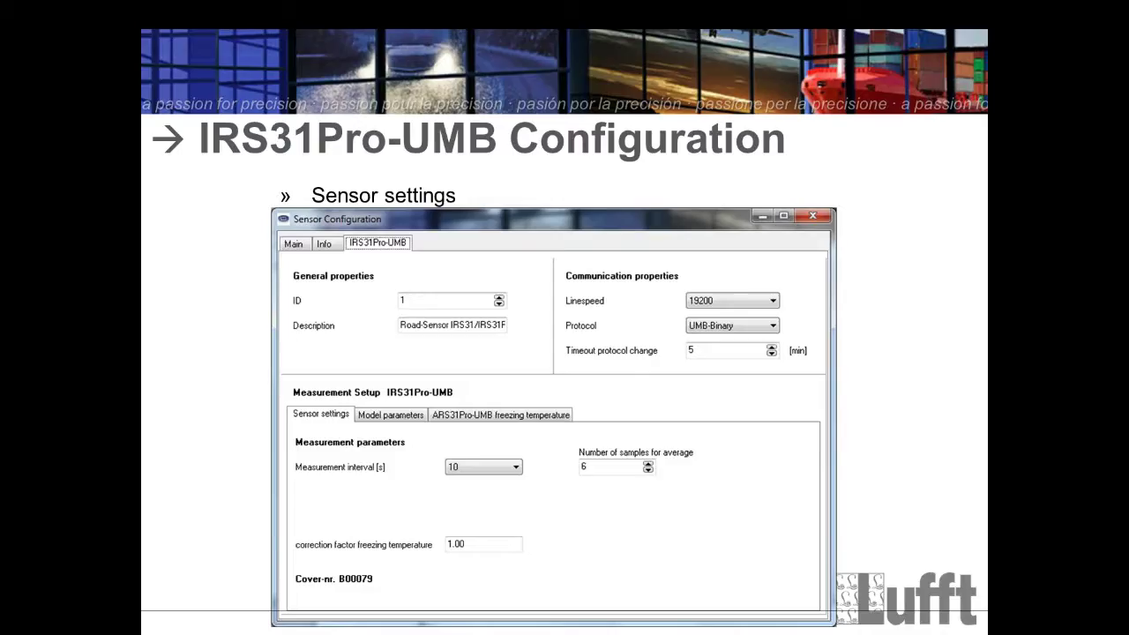